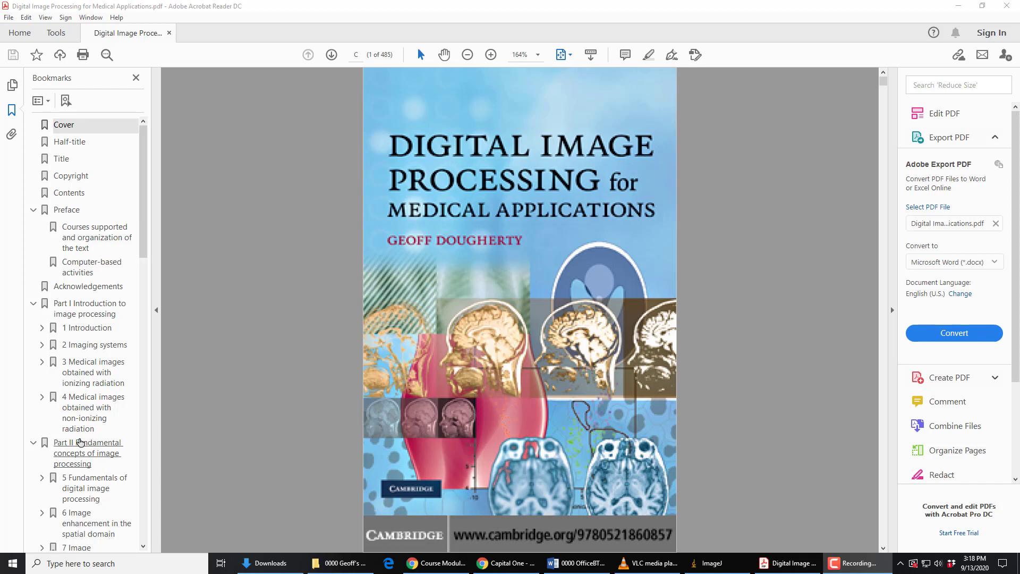
# Open chapter 5, Fundamentals of digital image processing, and read through to the signal-to-noise ratio equations in section 5.1.3
pyautogui.click(87, 492)
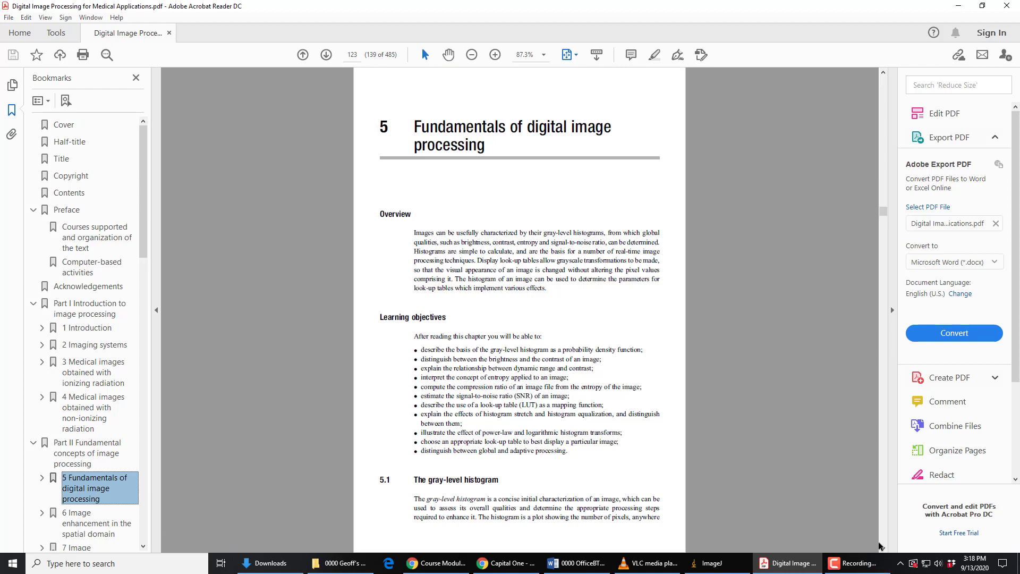
pyautogui.scroll(-20, 884, 549)
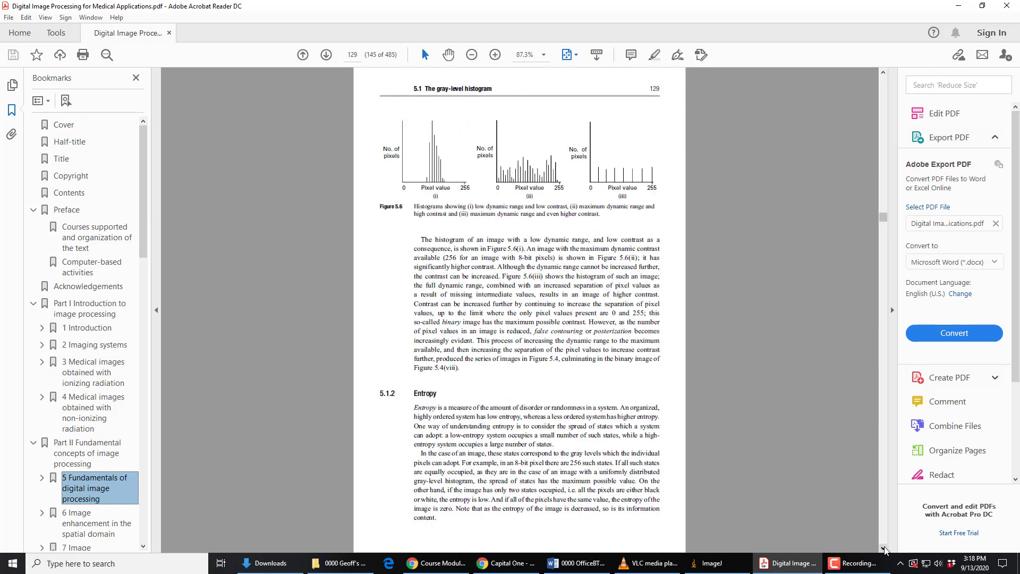
pyautogui.scroll(-20, 884, 550)
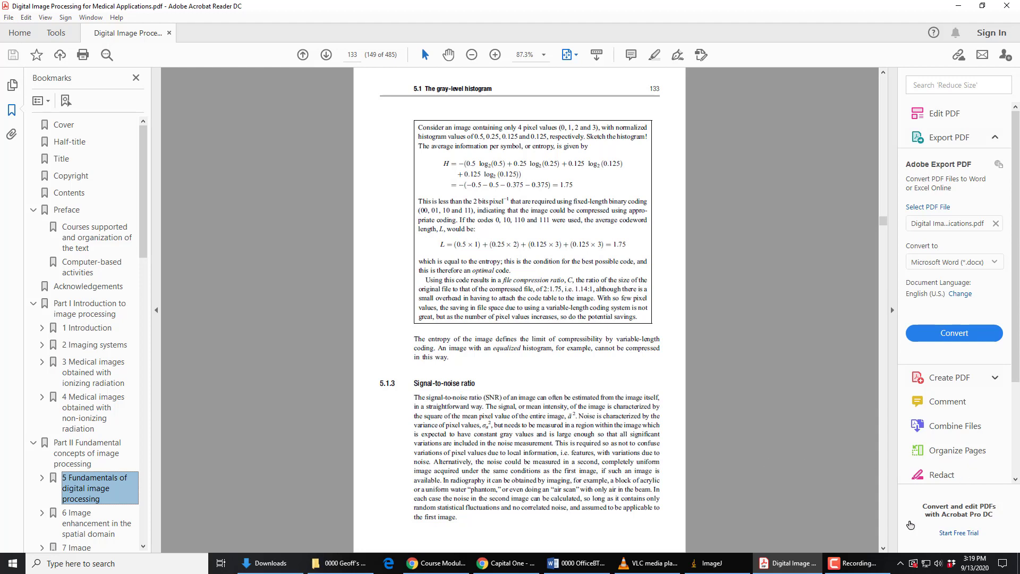
pyautogui.click(883, 548)
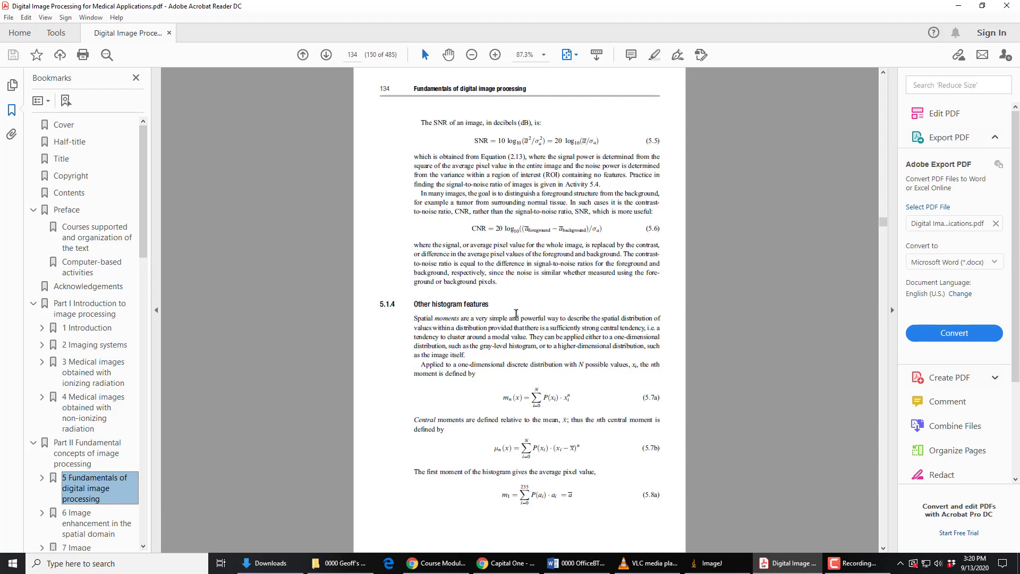
# Switch to ImageJ and open lena256.tiff from the 345 Images folder, moving the image clear of the desktop's edge
pyautogui.click(959, 9)
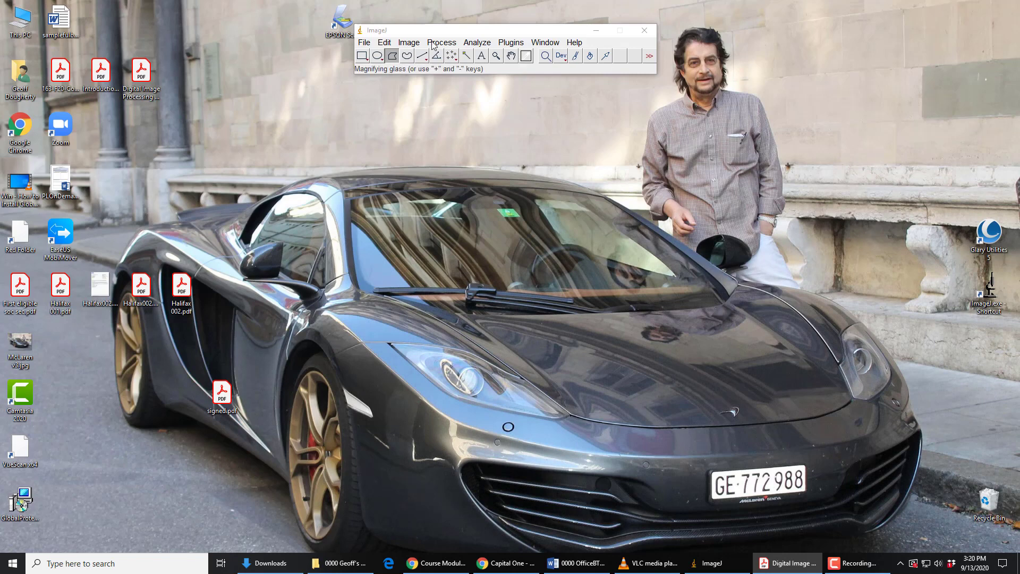
pyautogui.click(367, 43)
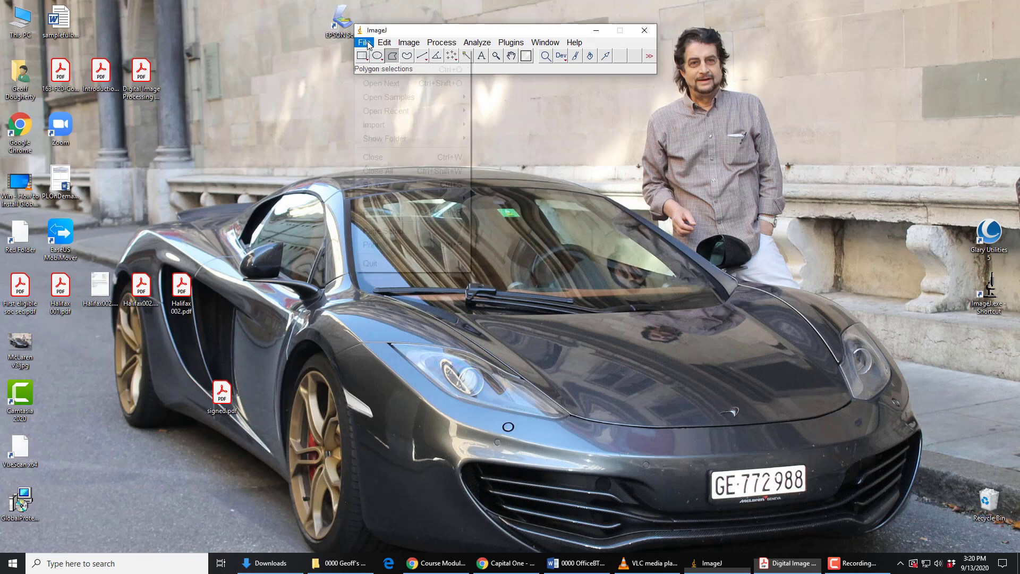
pyautogui.click(370, 71)
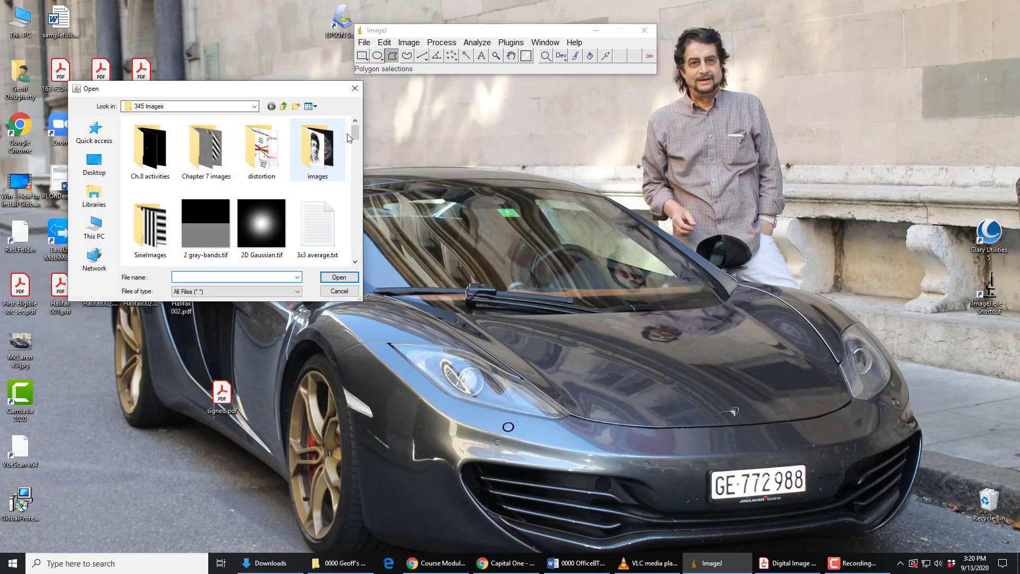
pyautogui.moveTo(356, 133); pyautogui.dragTo(346, 218)
pyautogui.click(206, 207)
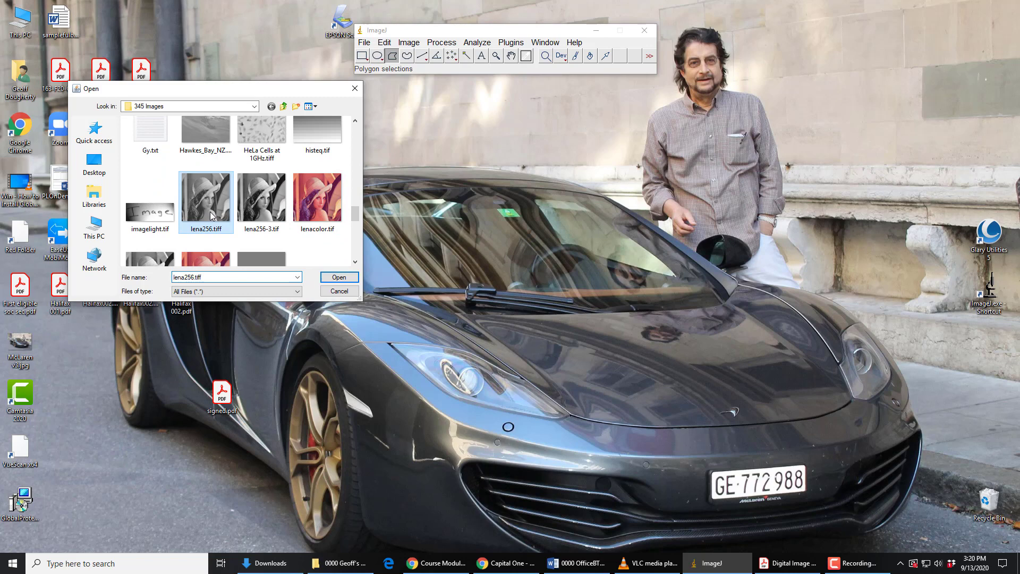
pyautogui.click(338, 279)
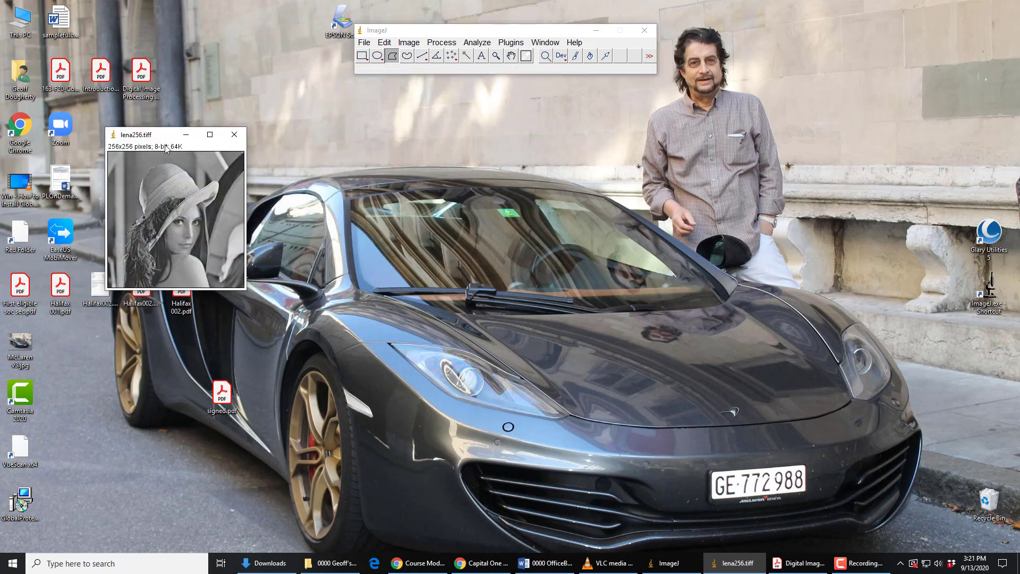
pyautogui.moveTo(163, 141); pyautogui.dragTo(223, 121)
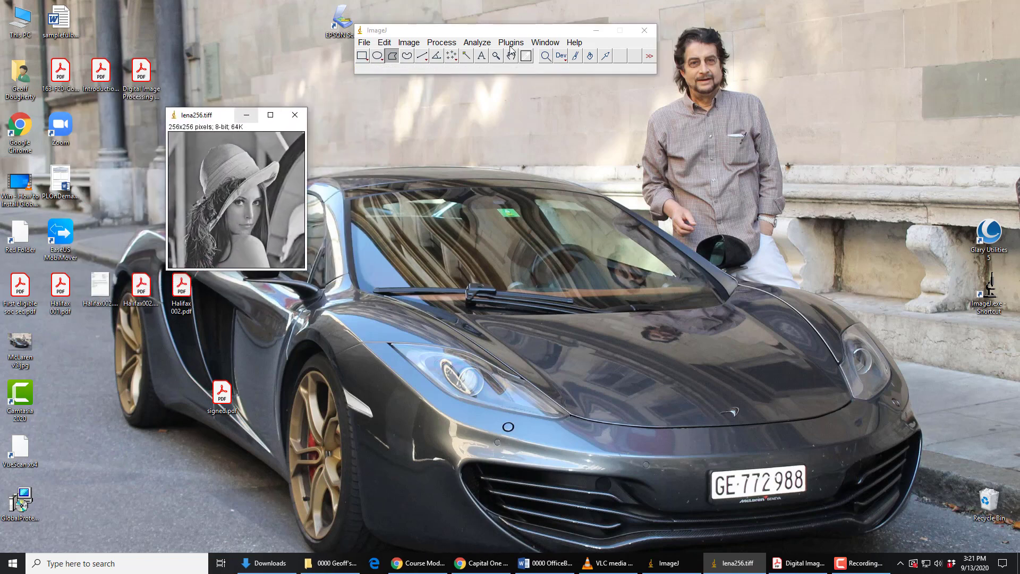
# Scale the image by 2 in X and Y with bilinear interpolation into a new 512 x 512 window, and close the original
pyautogui.click(410, 43)
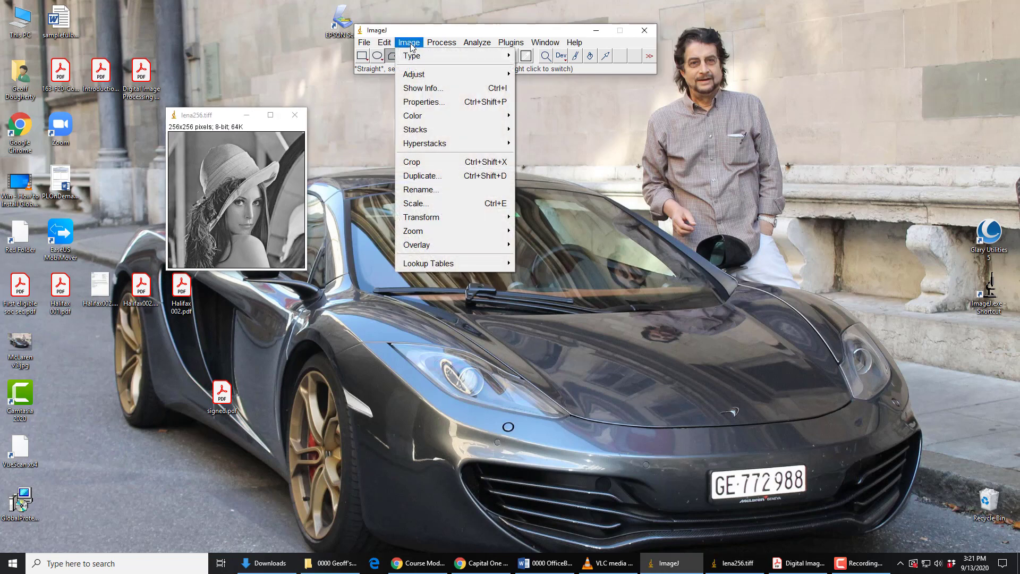
pyautogui.click(425, 205)
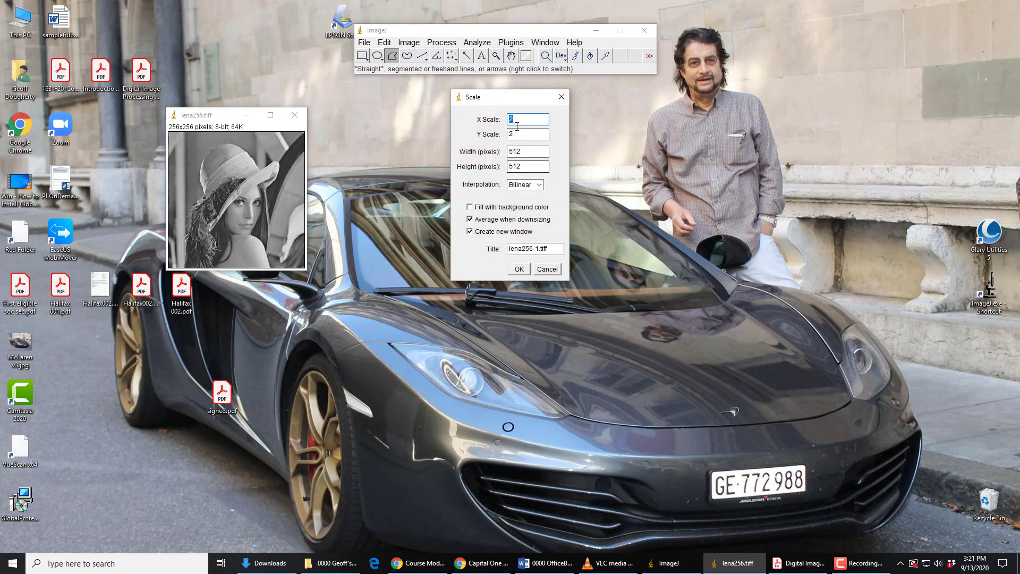
pyautogui.click(520, 271)
pyautogui.click(295, 114)
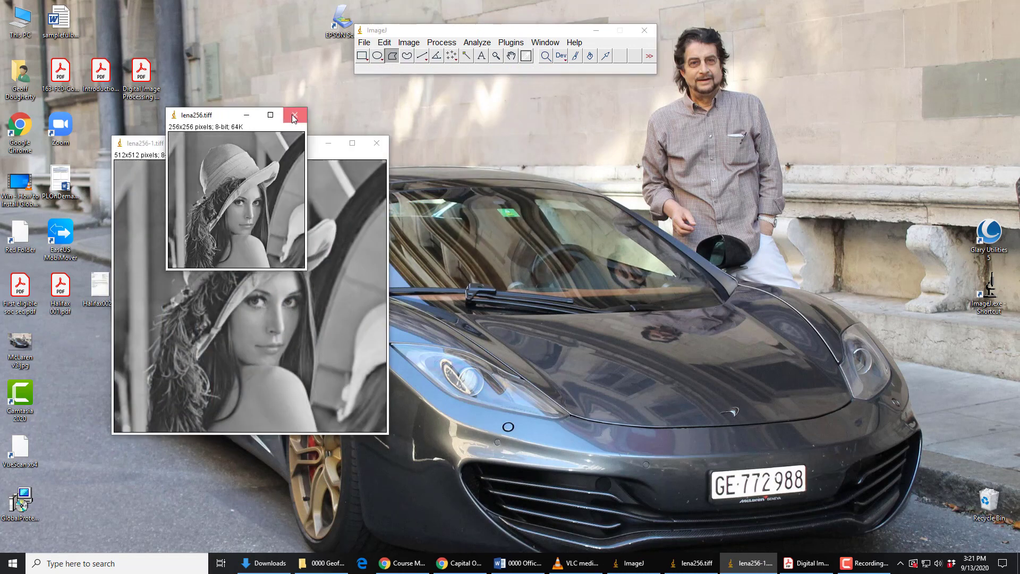
pyautogui.moveTo(291, 139); pyautogui.dragTo(270, 105)
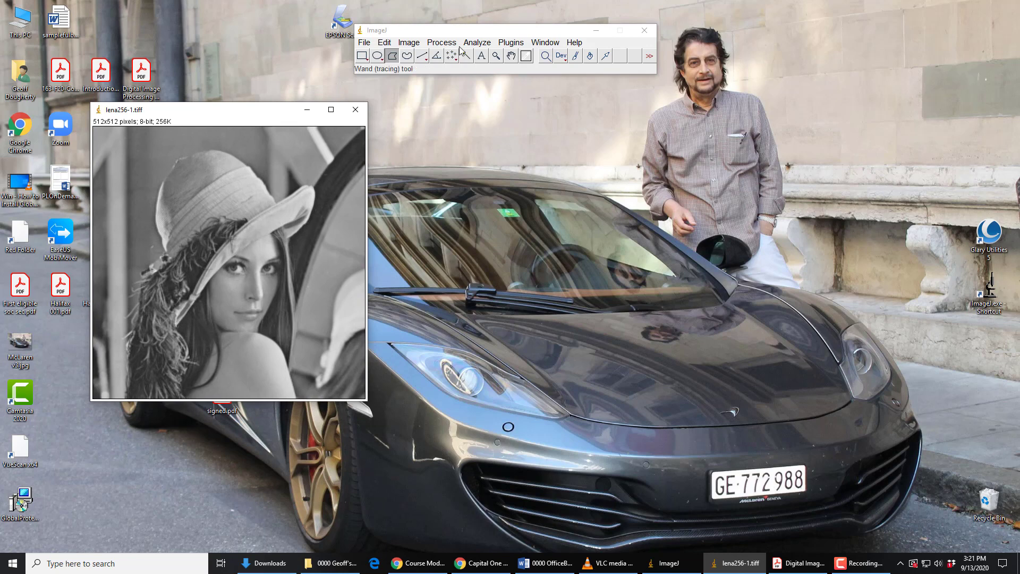
# Duplicate the enlarged image as lena256-2.tiff and place the copy beside it
pyautogui.click(414, 46)
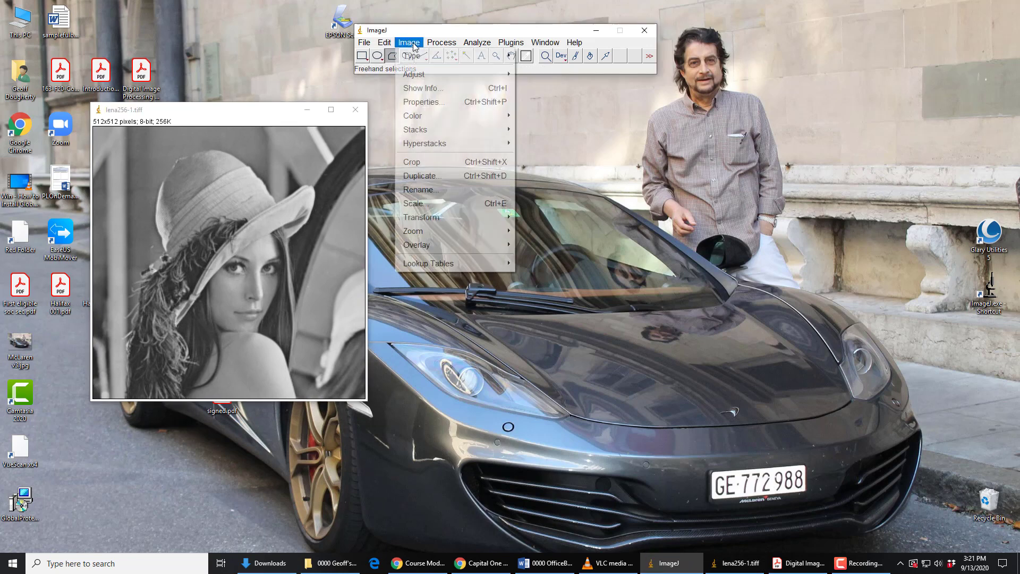
pyautogui.click(424, 176)
pyautogui.click(505, 174)
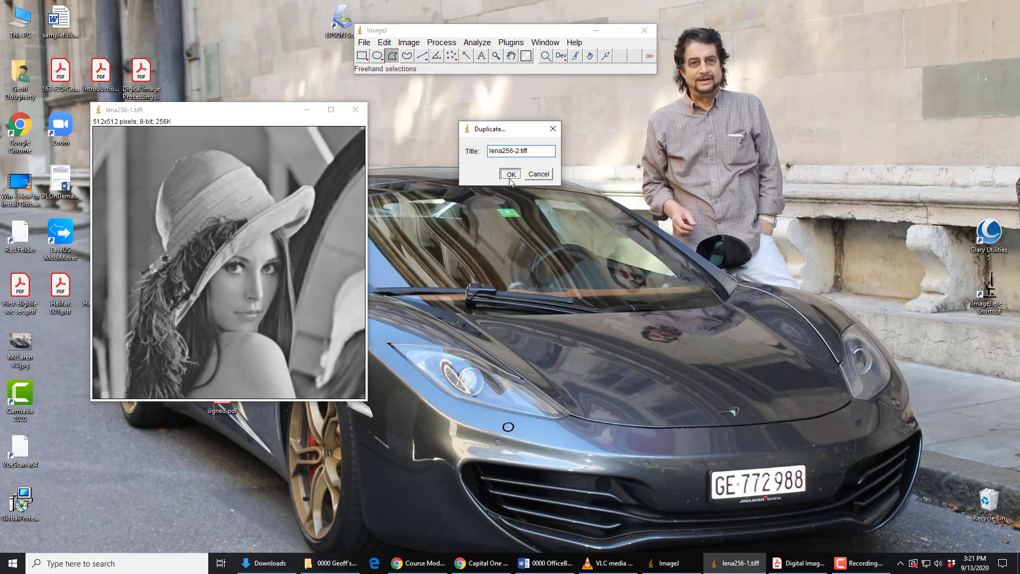
pyautogui.moveTo(330, 122); pyautogui.dragTo(562, 120)
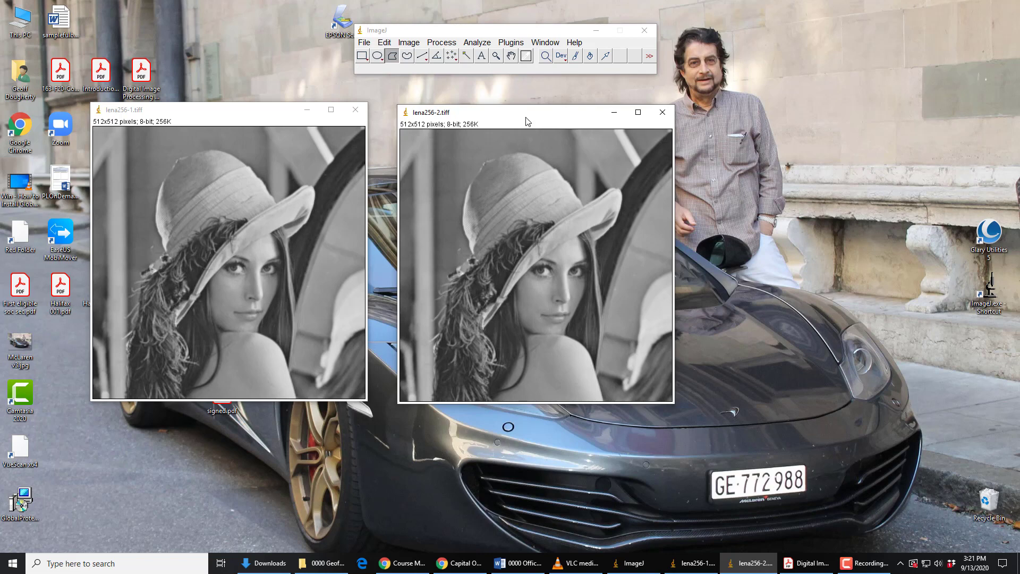
pyautogui.click(511, 43)
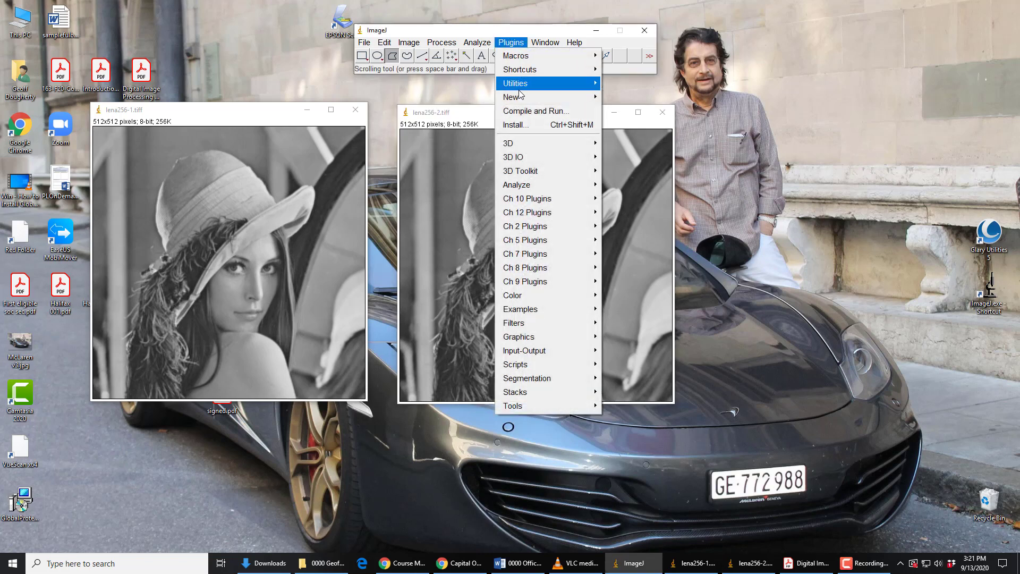
pyautogui.moveTo(539, 242)
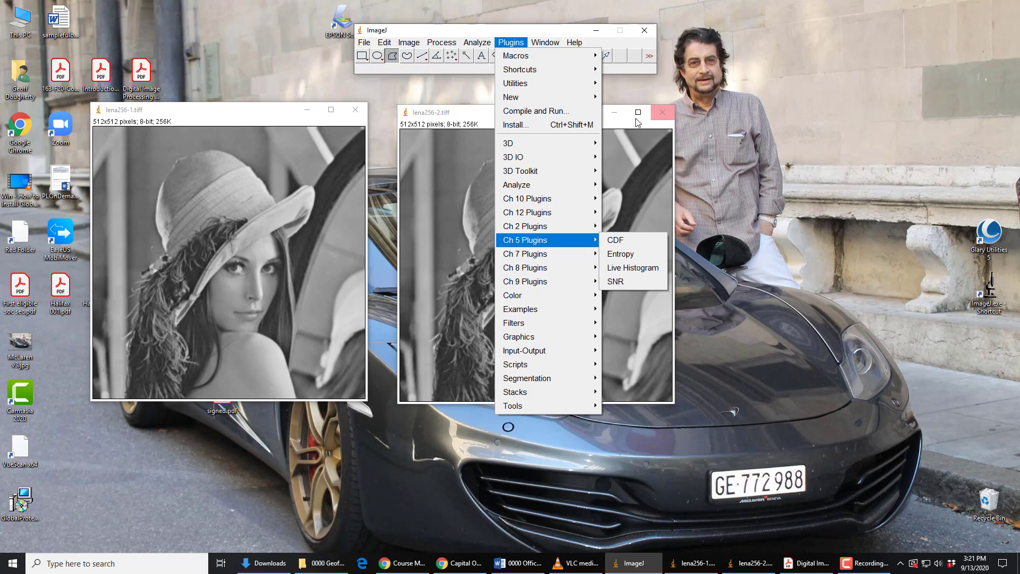
pyautogui.click(801, 132)
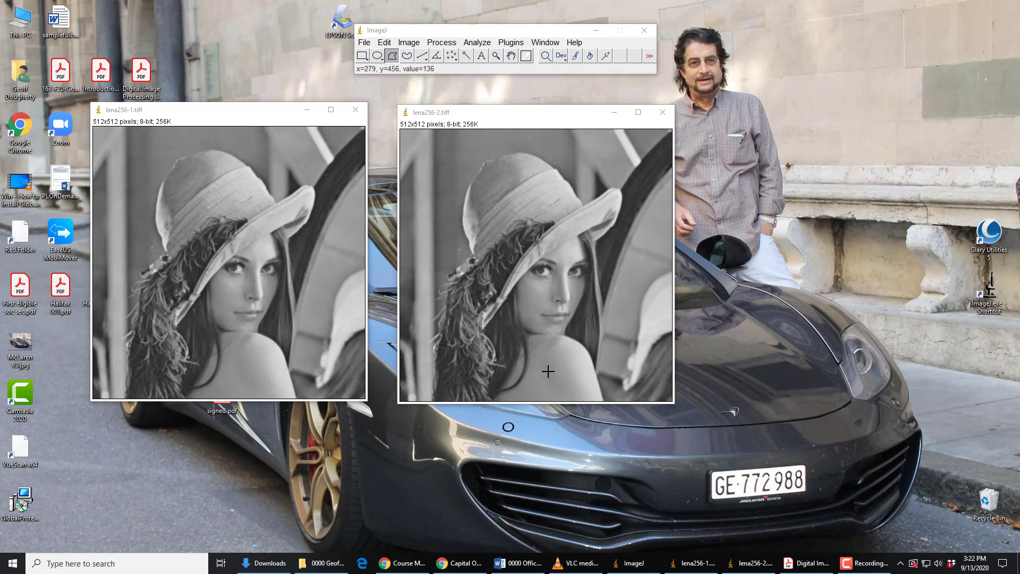
# Outline the smooth, uniform gray background area between the hair and the pale curved shape in lena256-2.tiff with a closed polygon selection
pyautogui.click(393, 59)
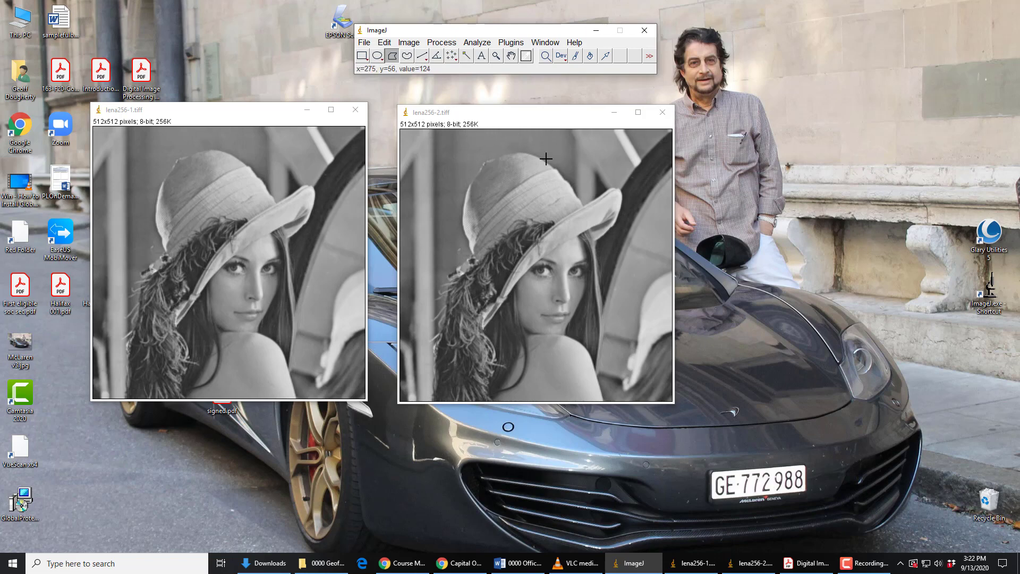
pyautogui.click(608, 327)
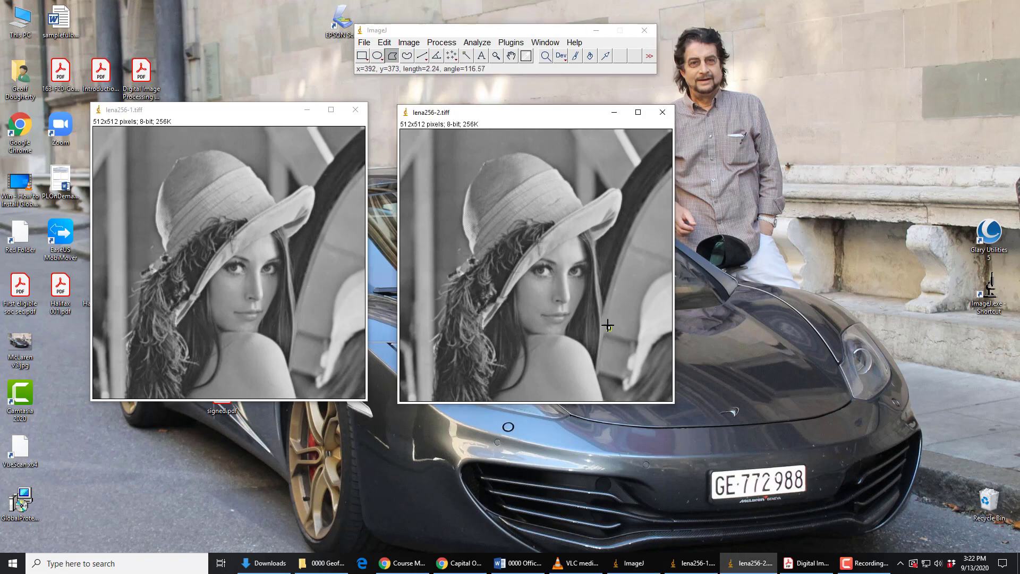
pyautogui.click(617, 286)
pyautogui.click(628, 255)
pyautogui.click(647, 260)
pyautogui.click(664, 268)
pyautogui.click(646, 283)
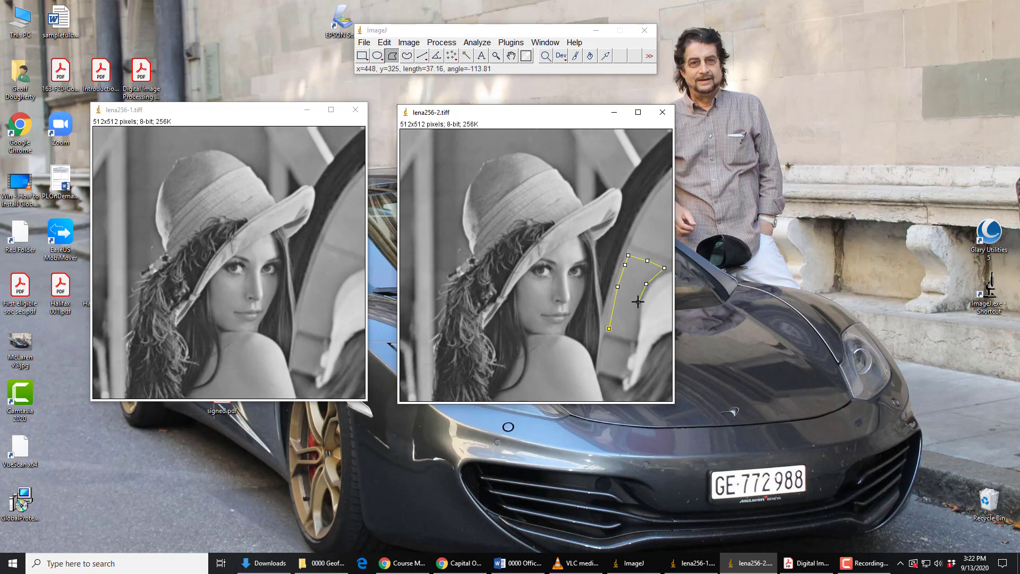
pyautogui.click(637, 304)
pyautogui.click(635, 324)
pyautogui.click(633, 337)
pyautogui.click(609, 329)
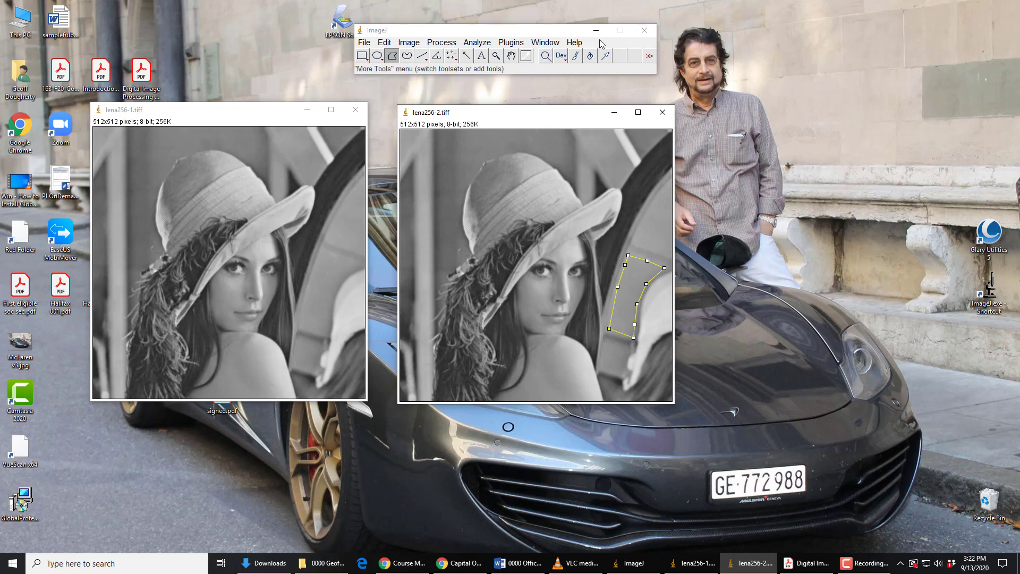
# Measure the image's signal-to-noise ratio with the Ch 5 SNR plugin, using the polygon selection as the noise region
pyautogui.click(519, 43)
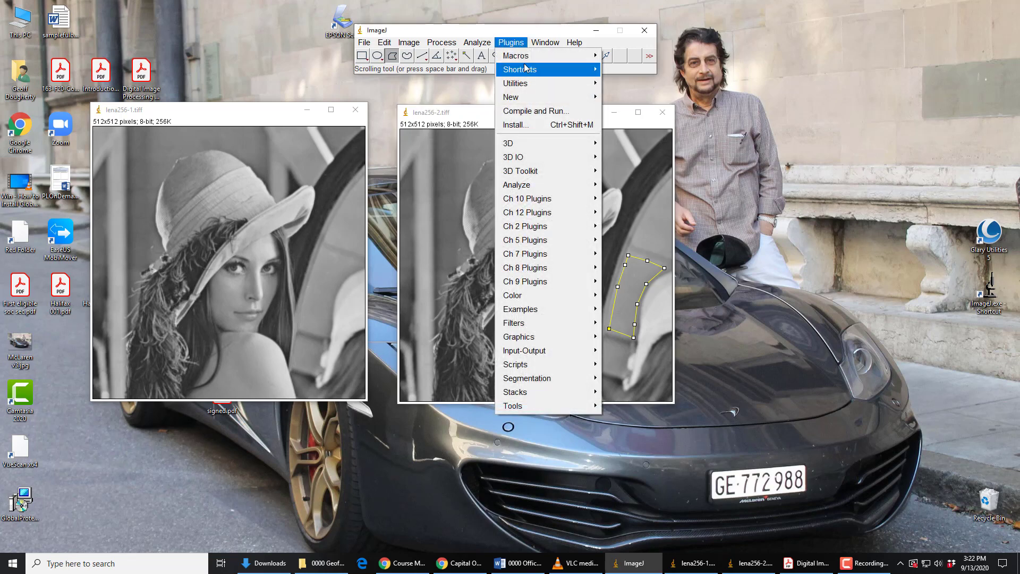
pyautogui.moveTo(528, 243)
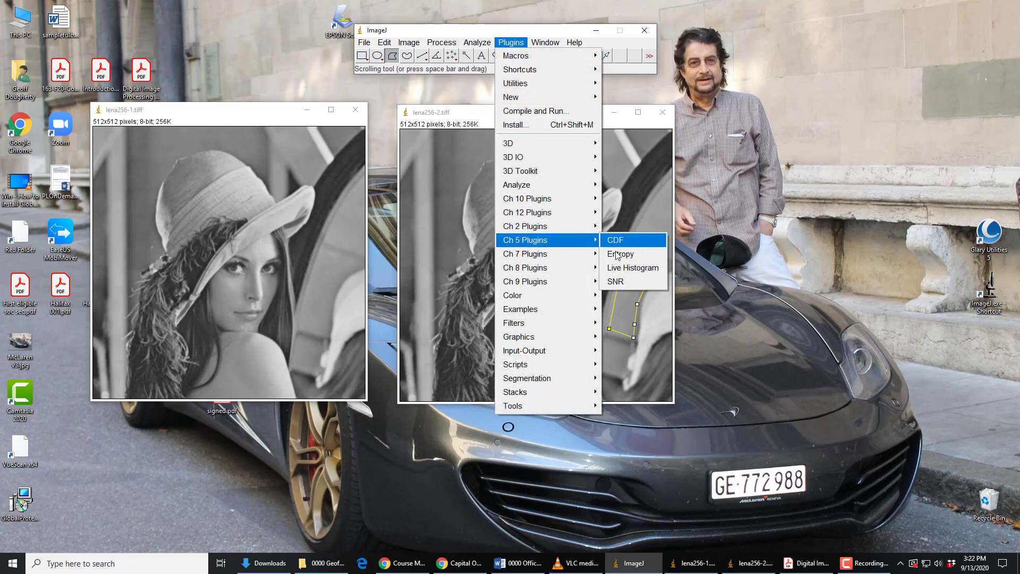
pyautogui.click(612, 285)
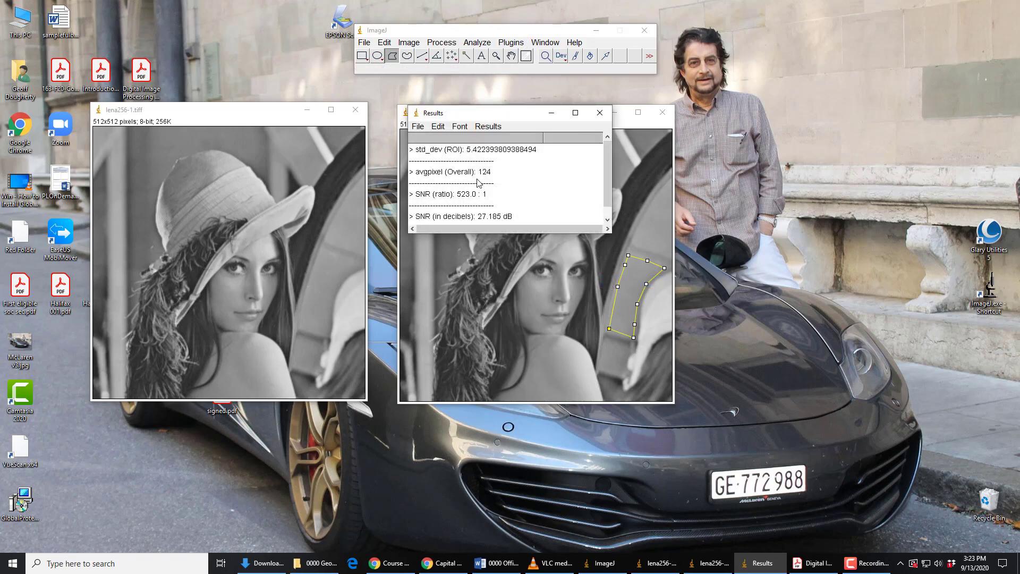